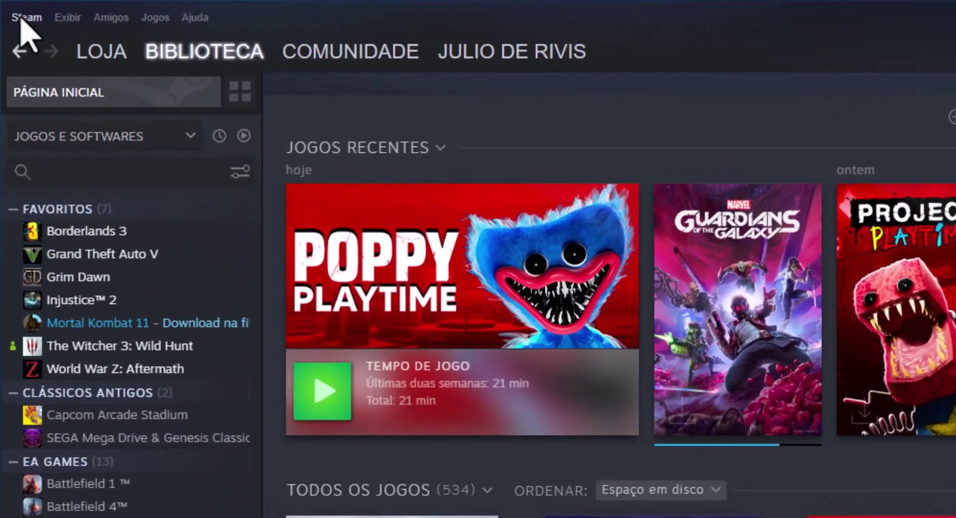
# - Open the Downloads settings and start clearing the download data, cancelling at the confirmation
pyautogui.click(25, 18)
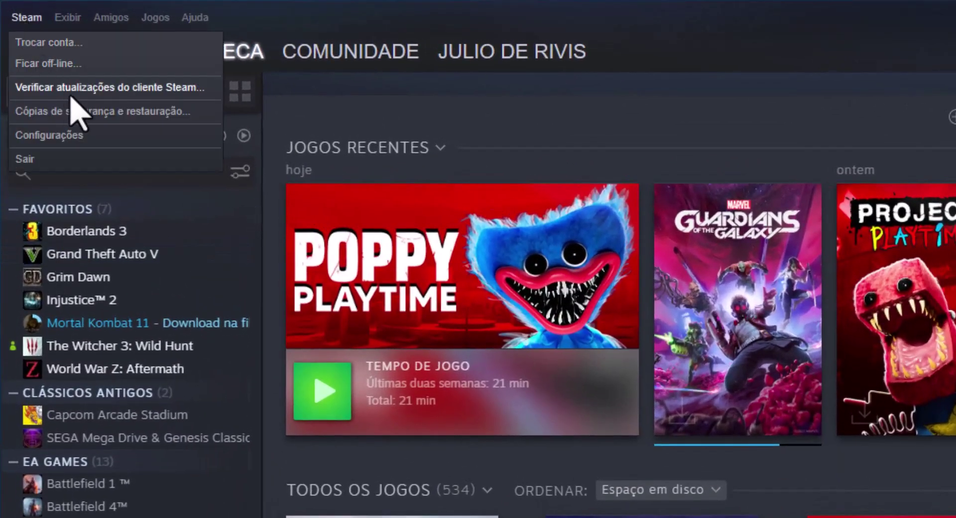
pyautogui.click(41, 140)
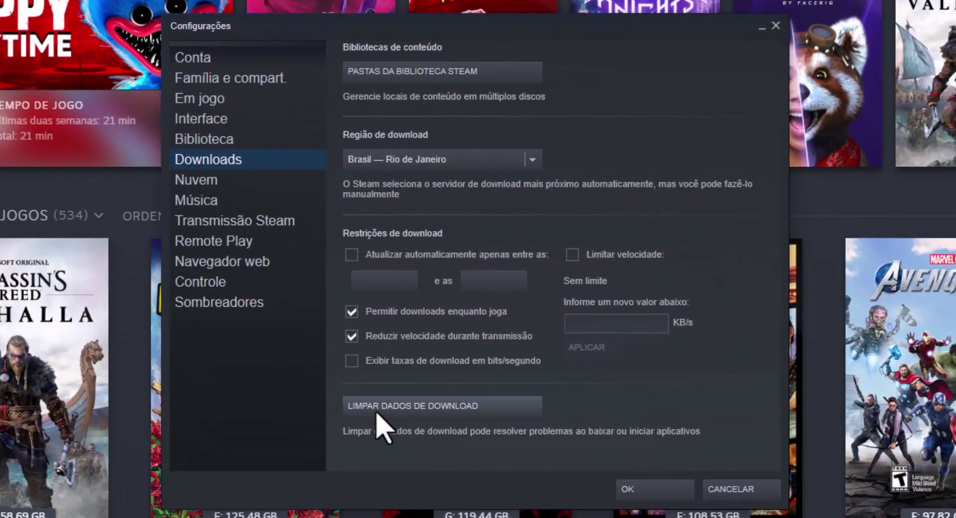
pyautogui.click(413, 411)
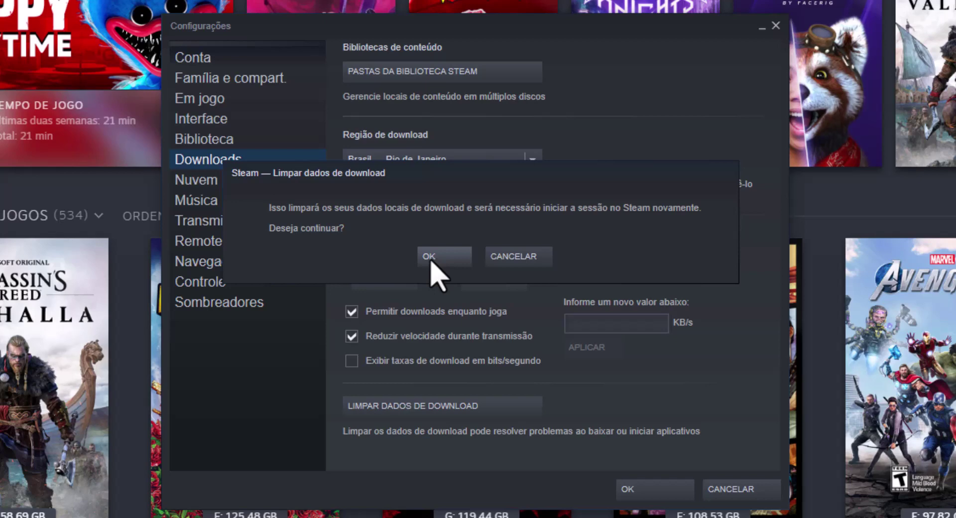
pyautogui.click(515, 258)
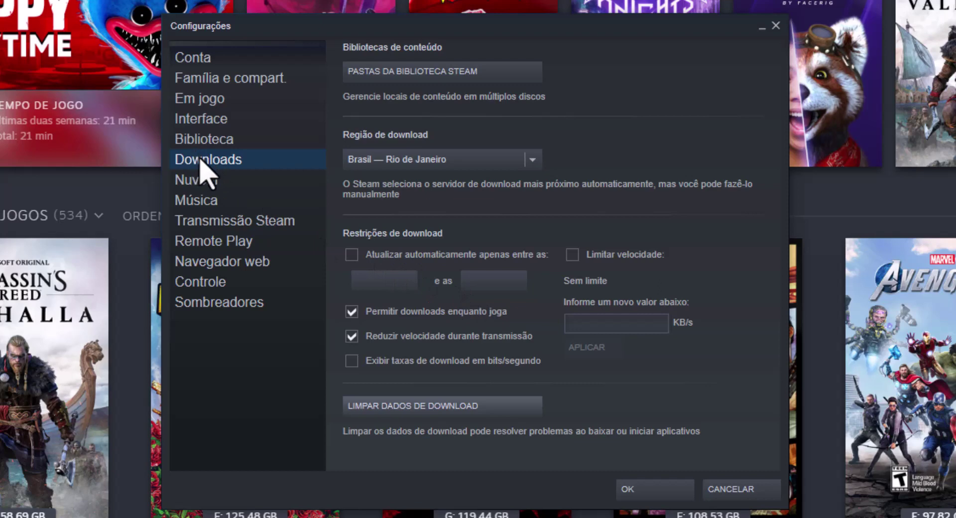
# - Set the download region to Brasil — Porto Alegre, save the settings and decline the Steam restart
pyautogui.click(473, 161)
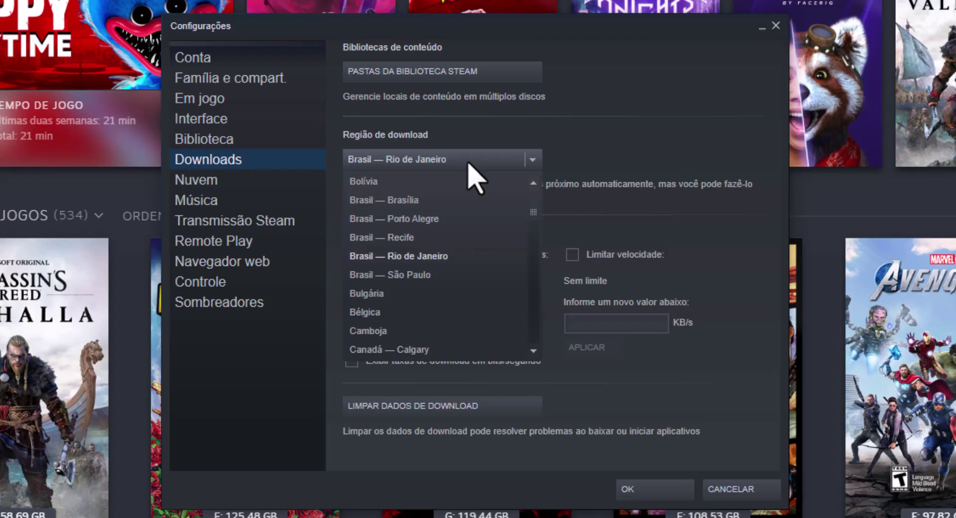
pyautogui.click(411, 275)
pyautogui.click(448, 166)
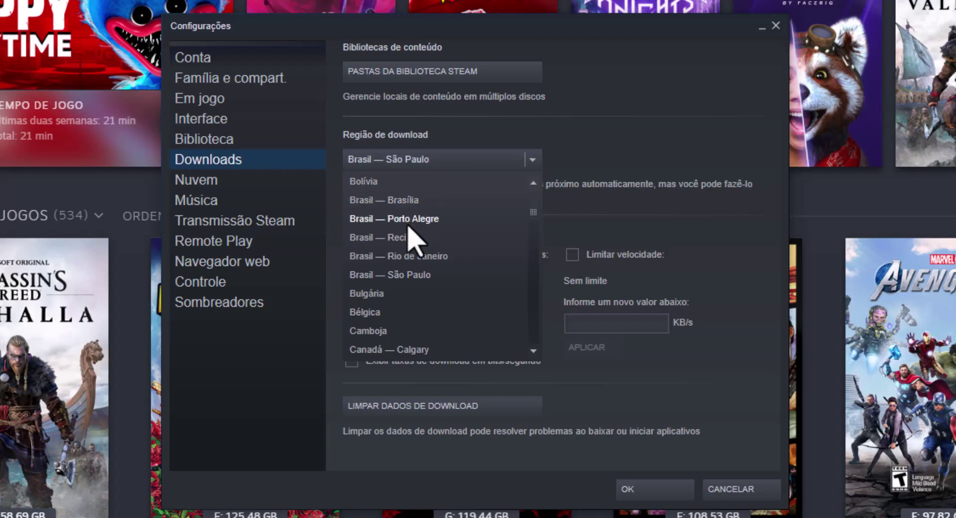
pyautogui.click(409, 224)
pyautogui.click(646, 490)
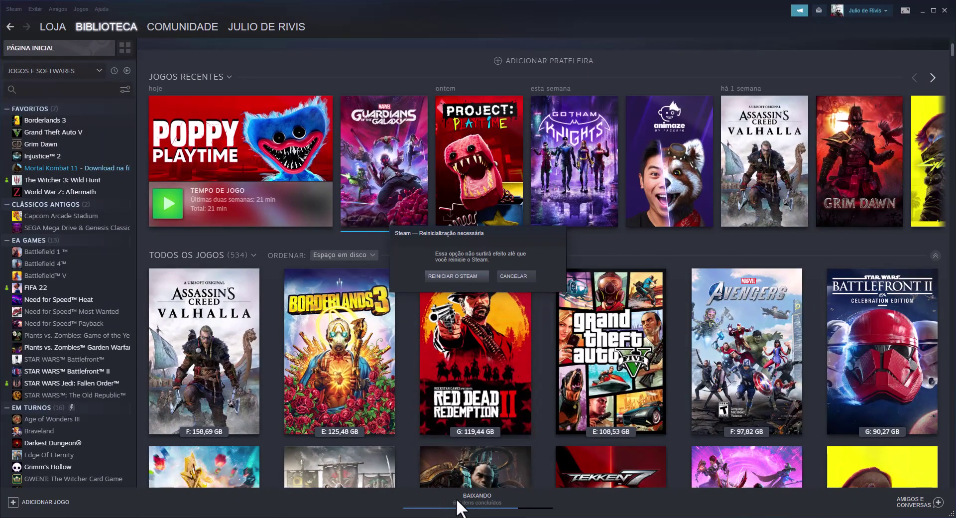
pyautogui.click(513, 276)
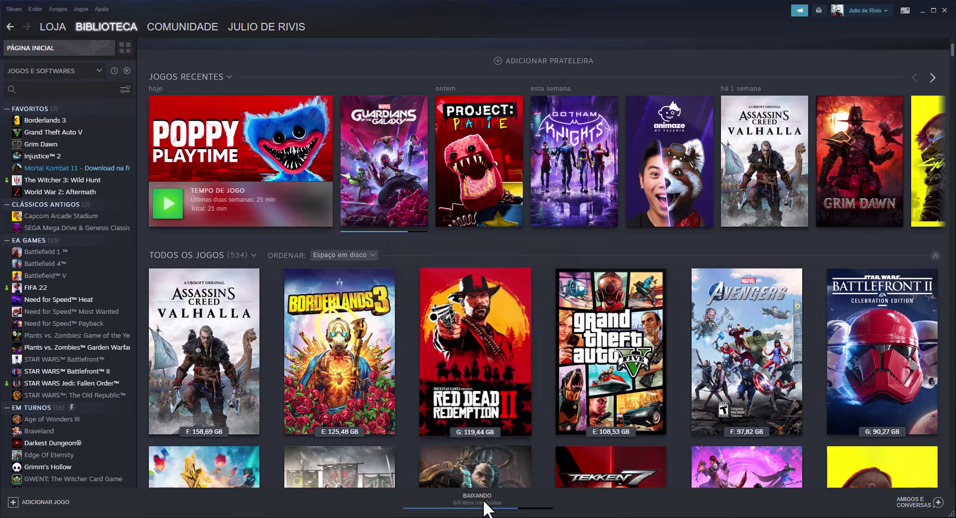
# - Review the download queue and the Downloads settings, closing the settings and the disk error image
pyautogui.click(484, 502)
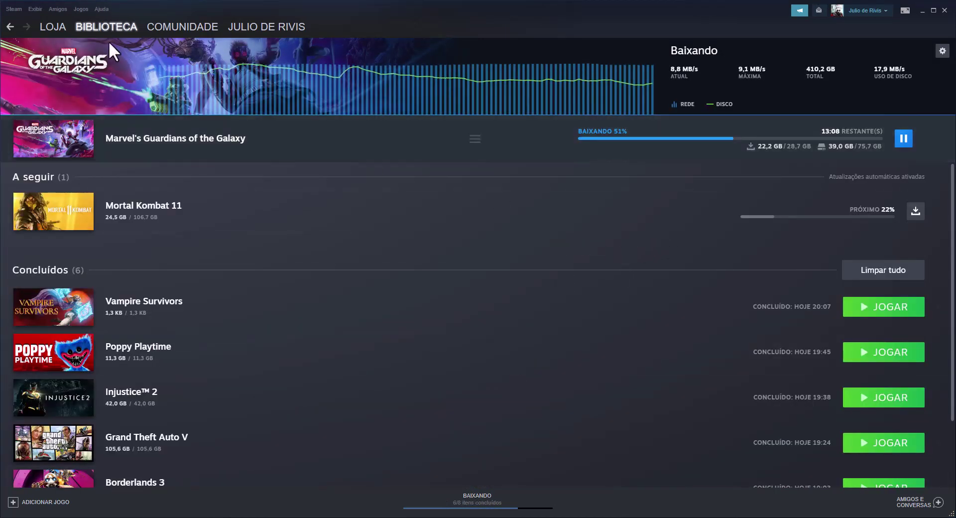
pyautogui.click(13, 9)
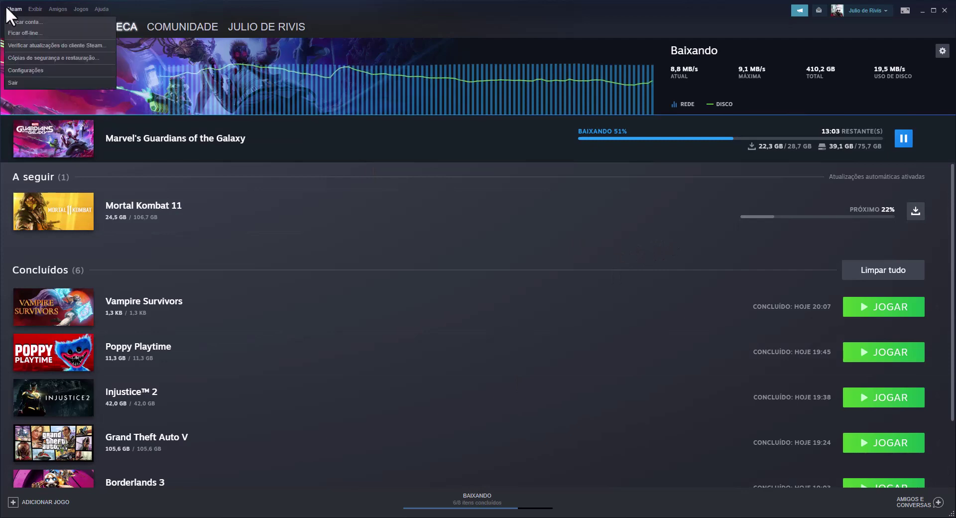
pyautogui.click(20, 66)
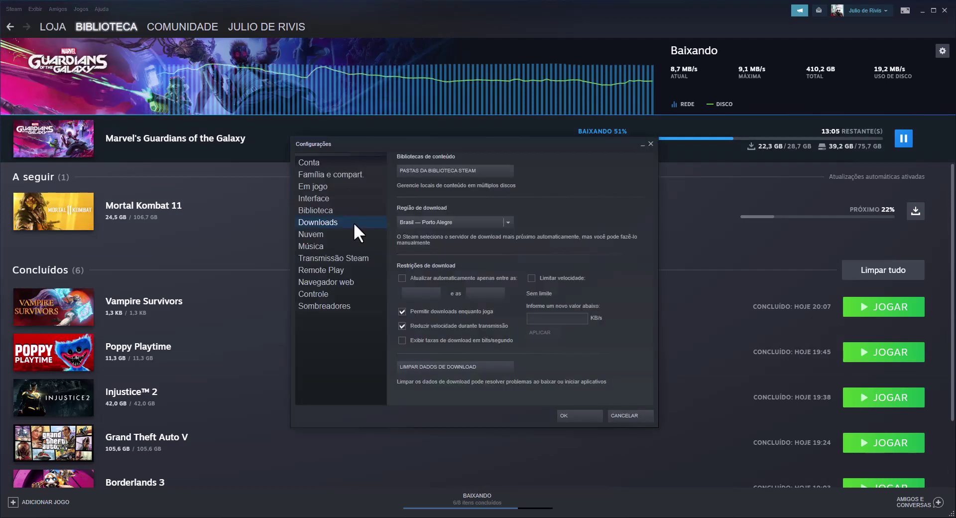
pyautogui.click(651, 144)
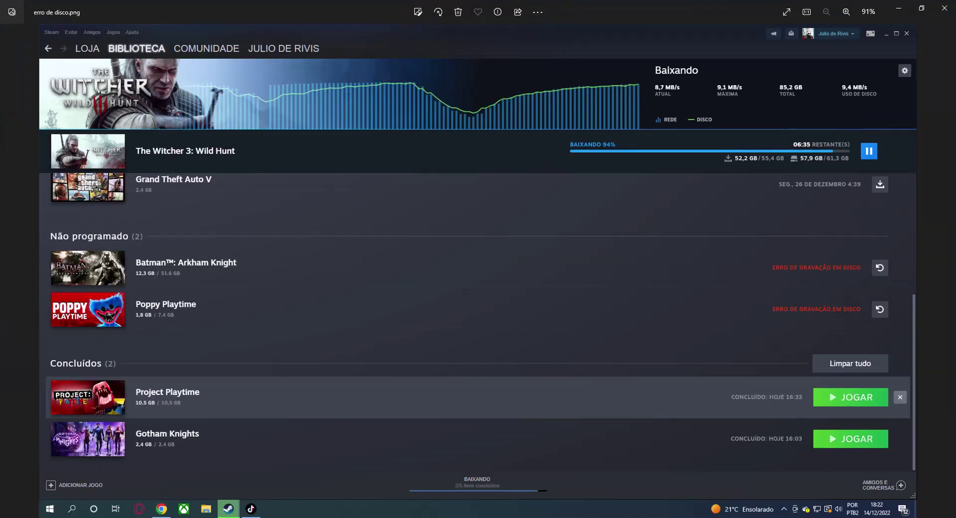
pyautogui.click(903, 4)
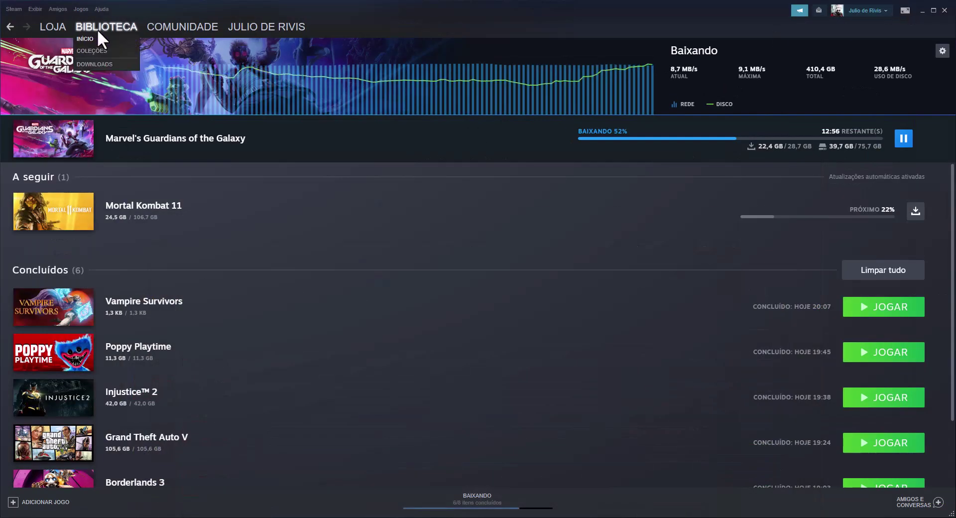
# - Review the local files options in The Witcher 3: Wild Hunt's properties and close the dialog
pyautogui.click(97, 28)
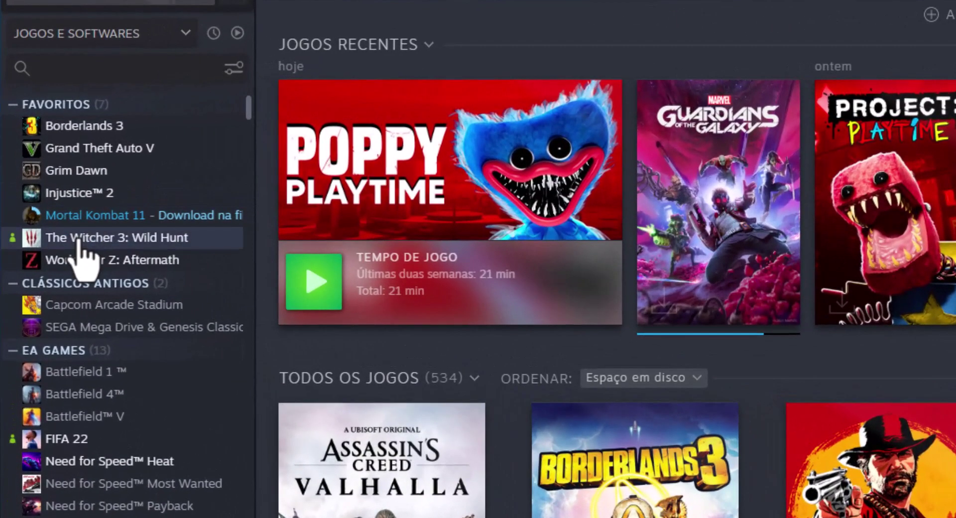
pyautogui.click(78, 239)
pyautogui.rightClick(80, 241)
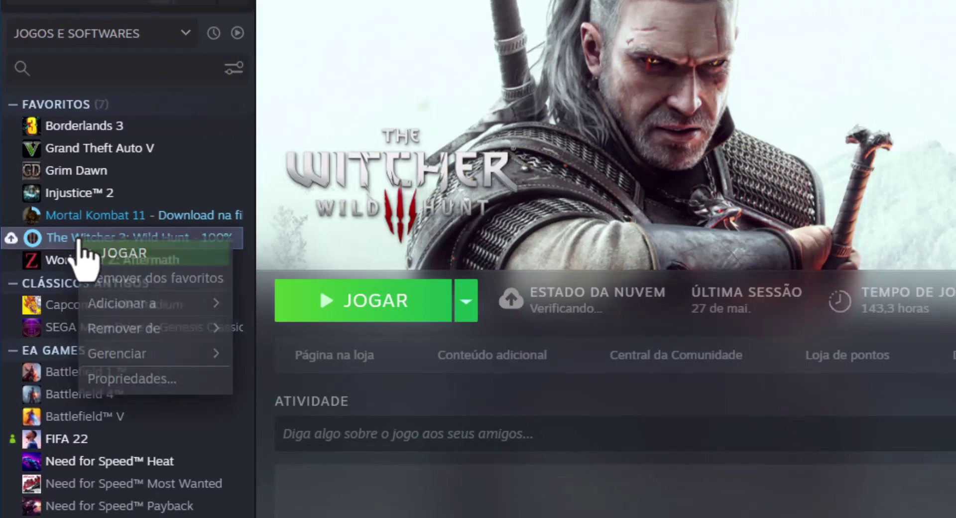
pyautogui.click(120, 384)
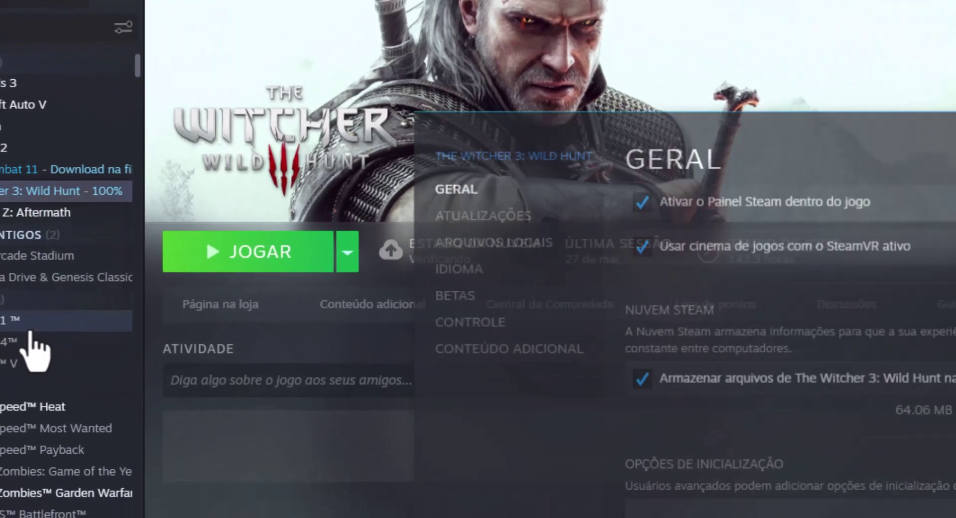
pyautogui.click(493, 243)
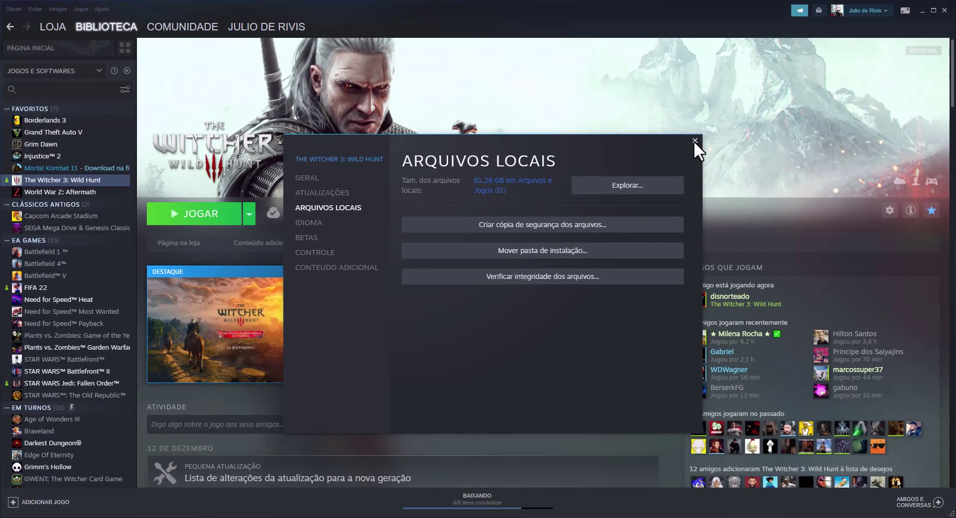
pyautogui.click(695, 141)
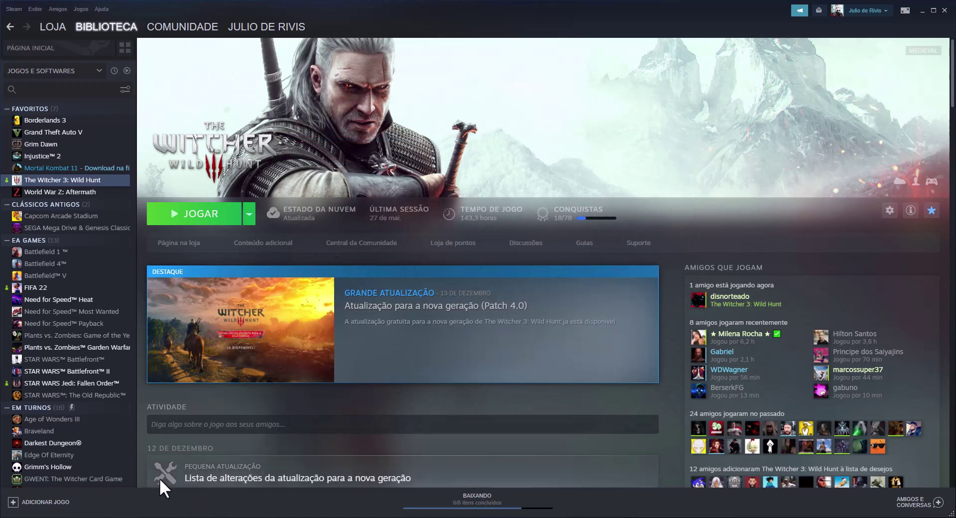
# - Browse The Witcher 3: Wild Hunt's local files to open its installation folder in File Explorer
pyautogui.moveTo(182, 517)
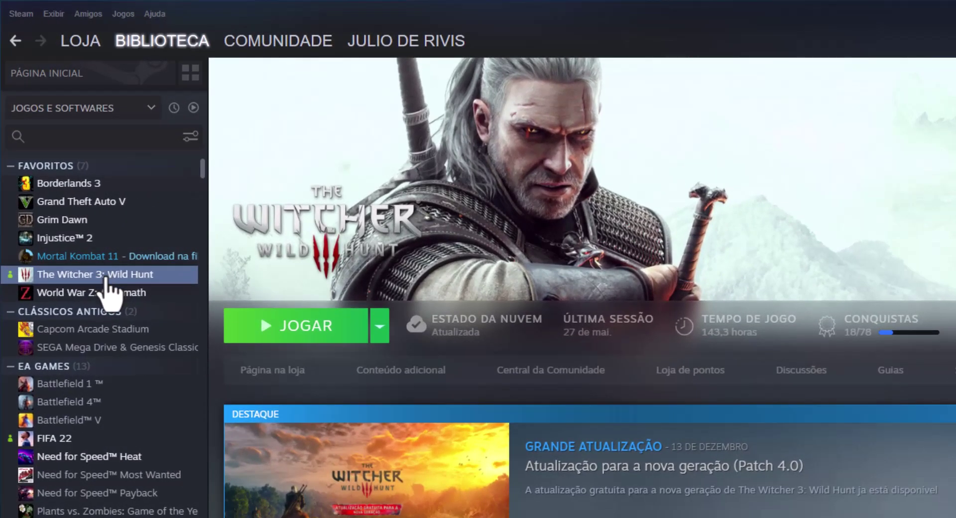
pyautogui.rightClick(106, 280)
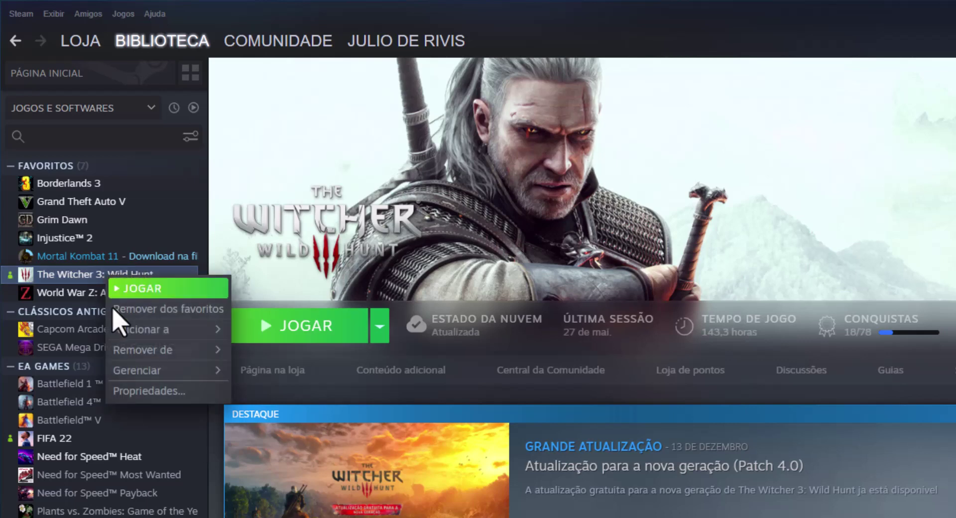
pyautogui.click(149, 394)
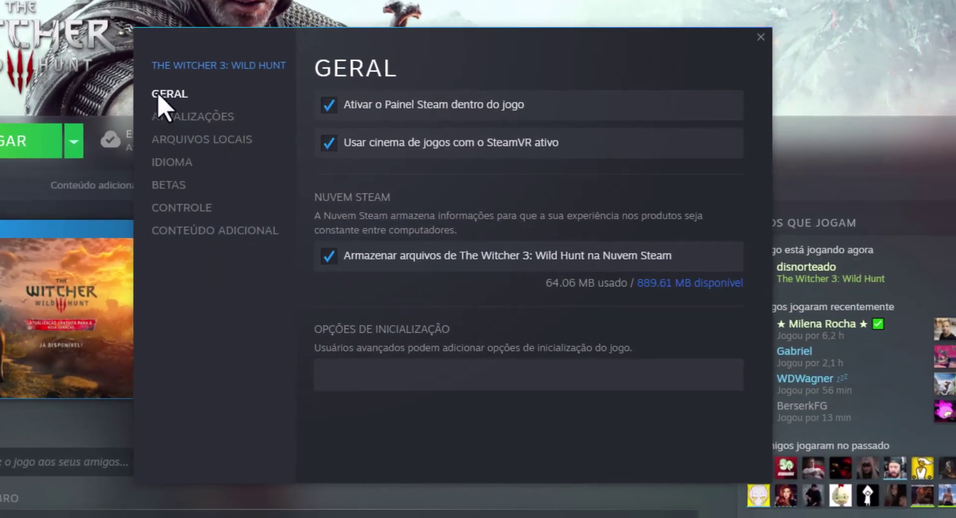
pyautogui.click(170, 118)
pyautogui.click(182, 142)
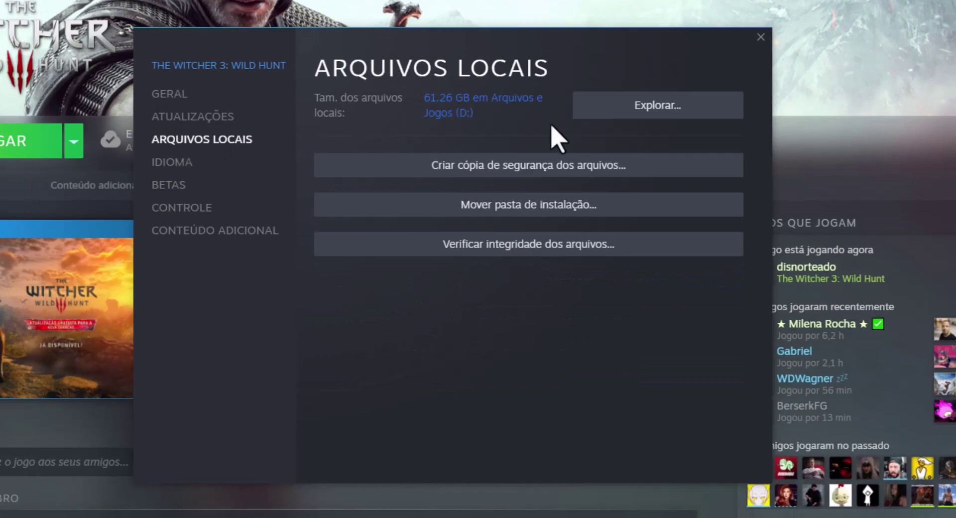
pyautogui.click(652, 113)
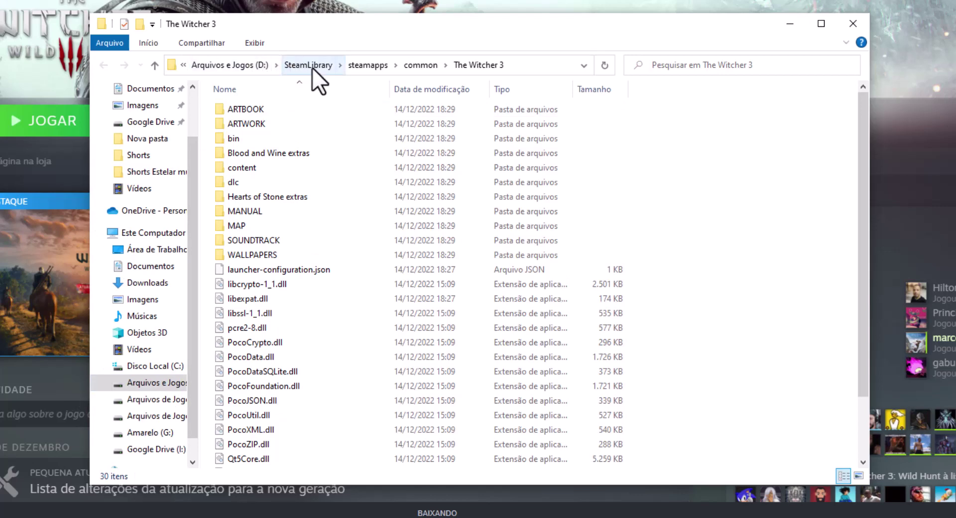
# - Go up to the steamapps folder, check inside common, and select every item except the common folder
pyautogui.click(365, 66)
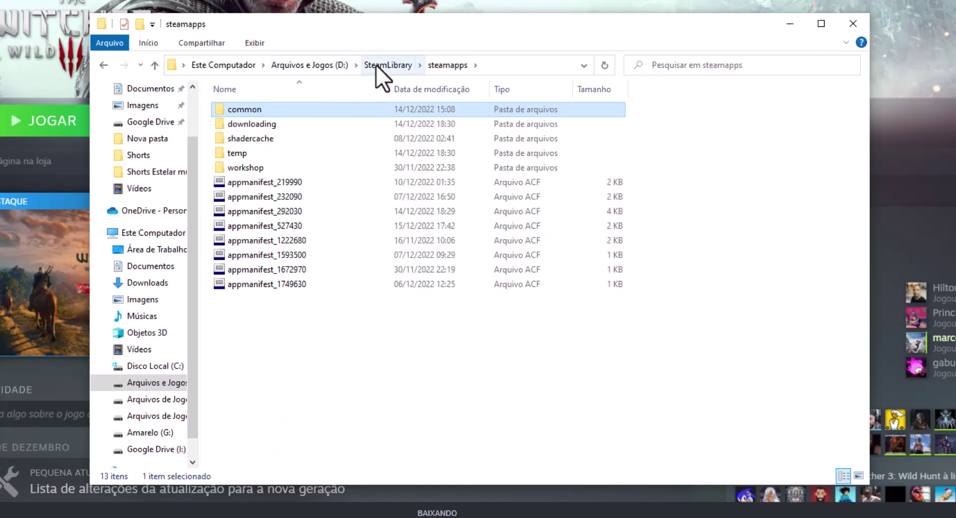
pyautogui.moveTo(212, 123); pyautogui.dragTo(309, 305)
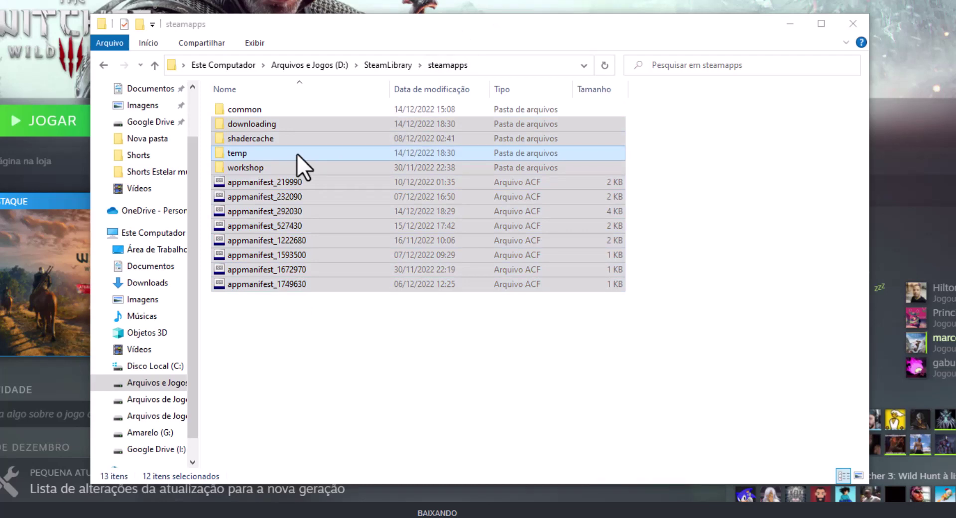
pyautogui.click(238, 109)
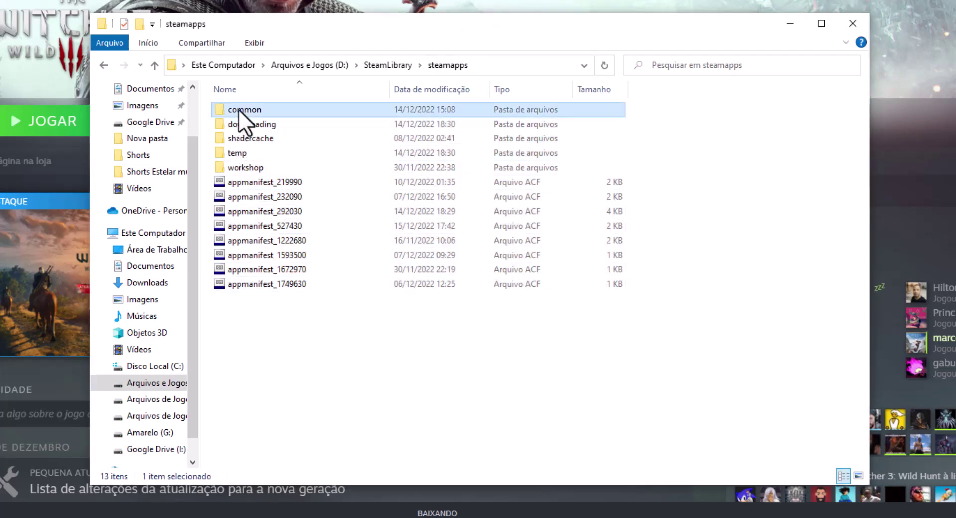
pyautogui.doubleClick(238, 109)
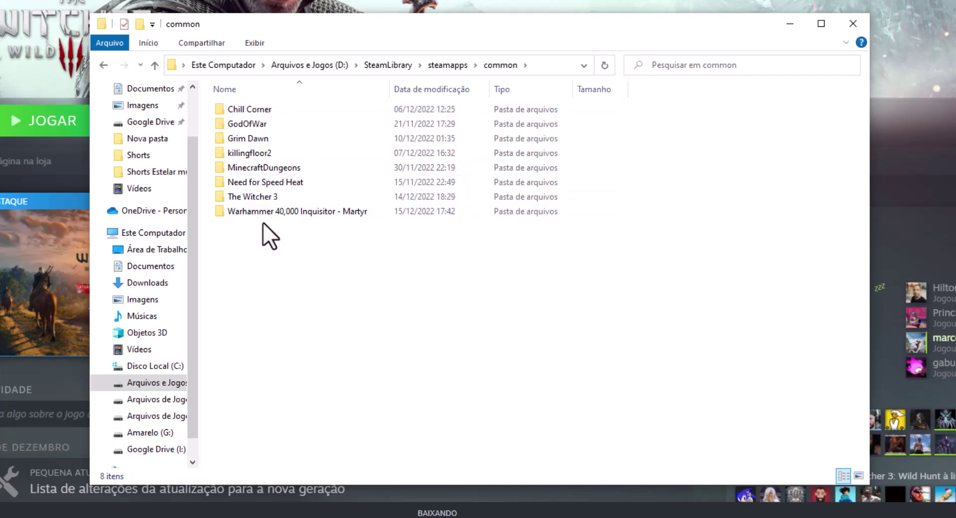
pyautogui.press('BackSpace')
pyautogui.moveTo(208, 124); pyautogui.dragTo(353, 301)
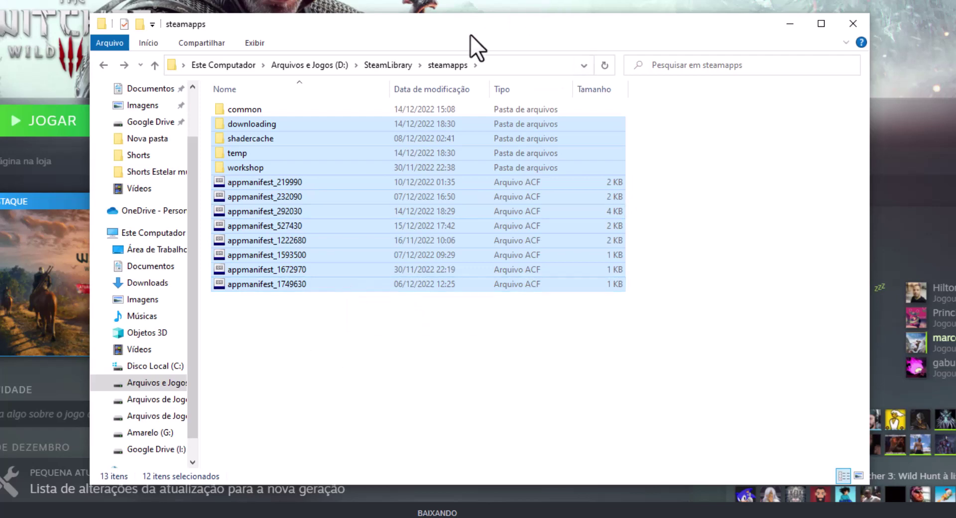
# - Return to the steamapps window in File Explorer and view the game folders inside common
pyautogui.click(80, 54)
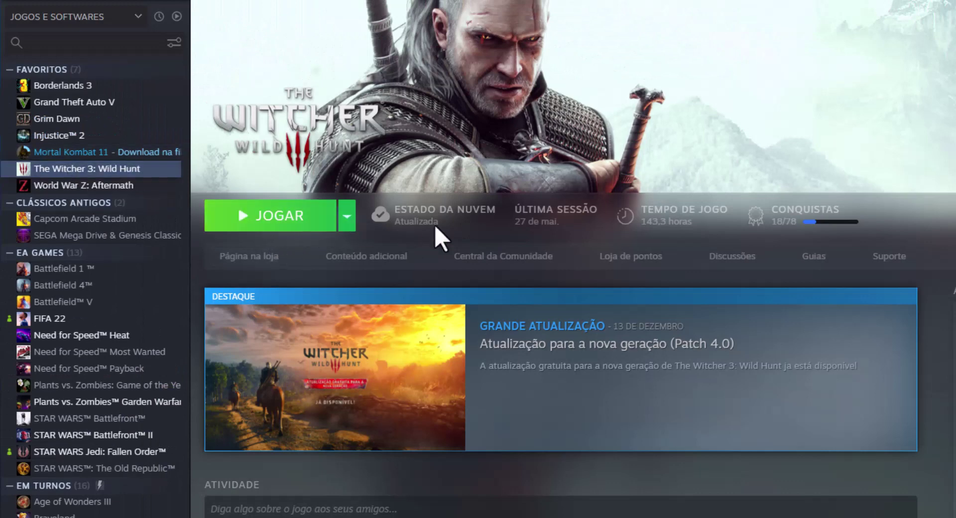
pyautogui.moveTo(438, 216)
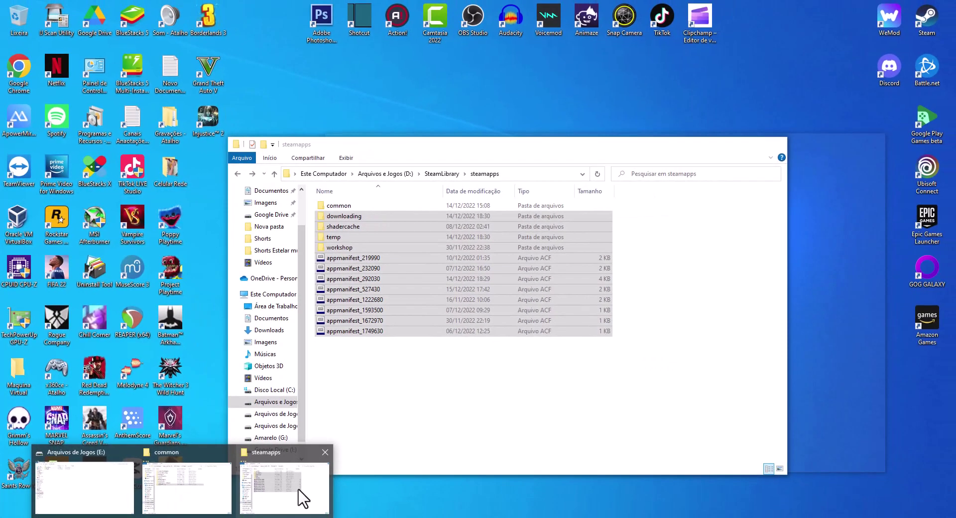
pyautogui.click(302, 493)
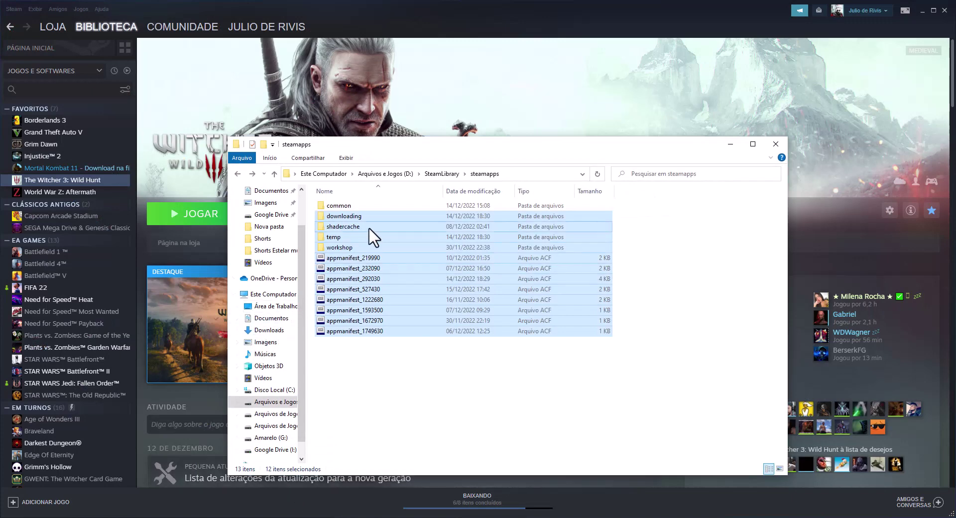
pyautogui.doubleClick(352, 207)
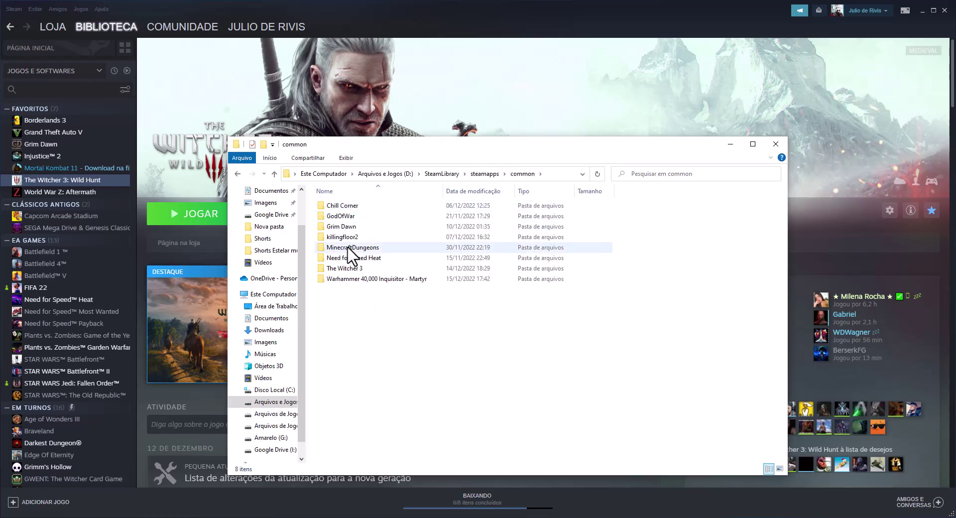
pyautogui.hotkey('alt', 'Left')
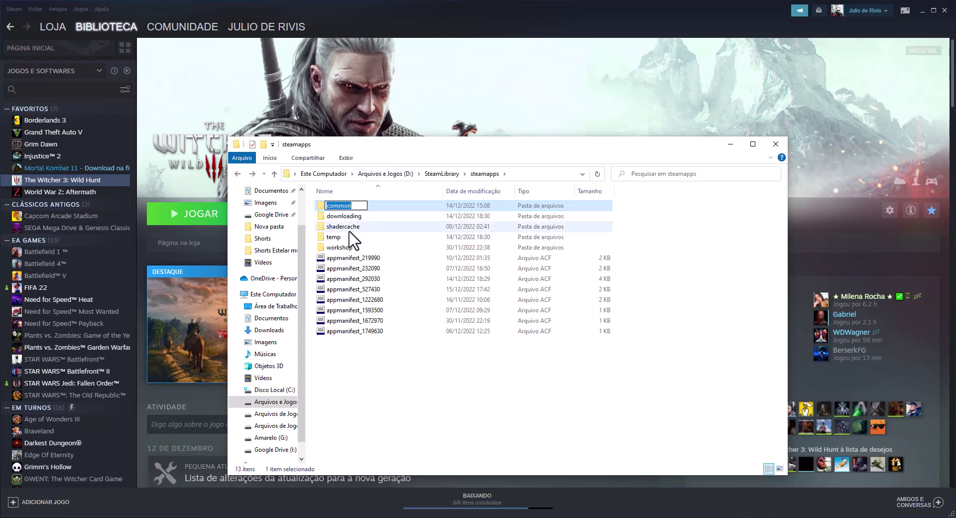
pyautogui.doubleClick(323, 207)
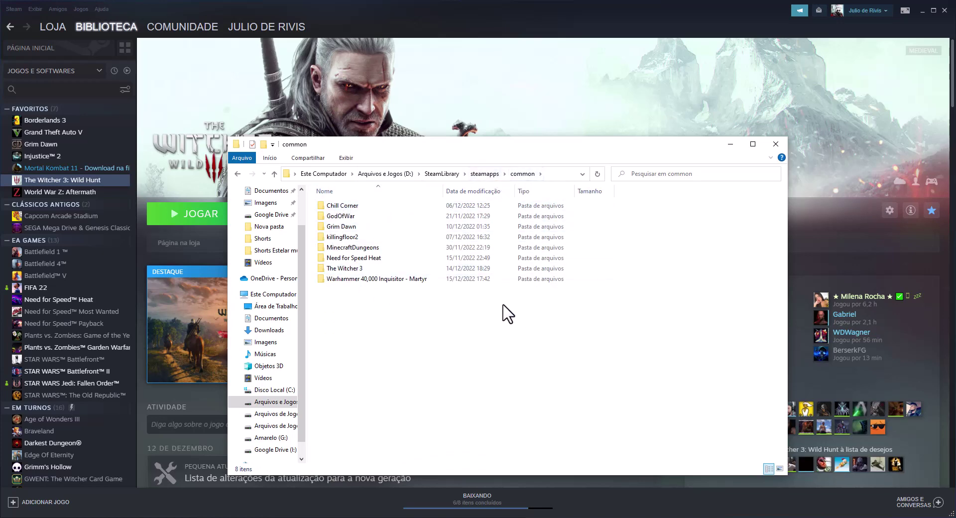
pyautogui.click(66, 169)
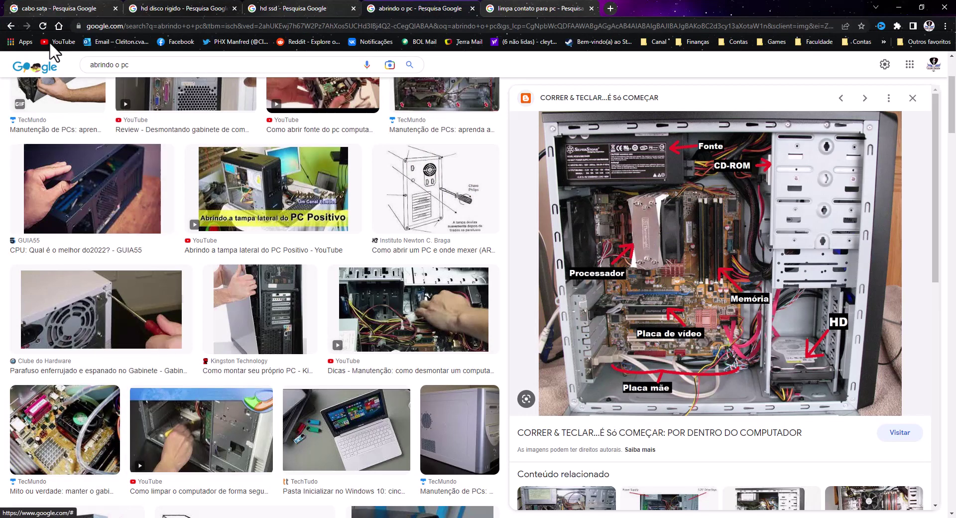
# - View the "cabo sata" image results alongside the labelled PC interior picture from the "abrindo o pc" search
pyautogui.click(52, 8)
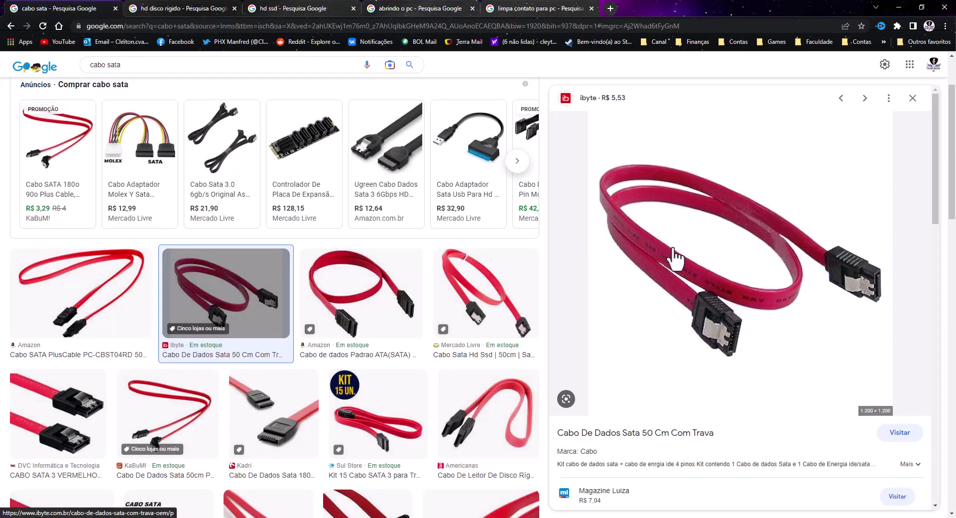
pyautogui.click(411, 8)
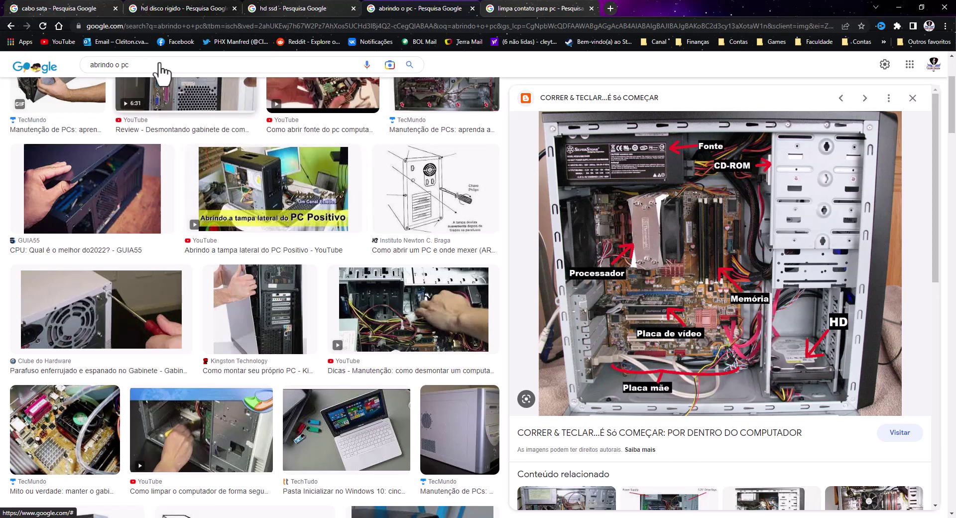
pyautogui.click(72, 9)
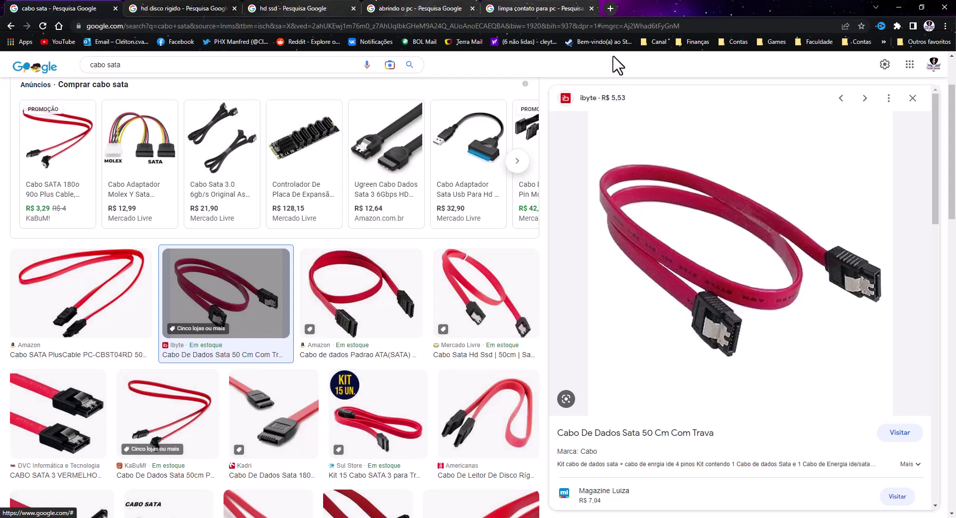
# - Compare the "hd ssd" and "hd disco rigido" image results, checking the labelled PC interior picture in between
pyautogui.click(303, 6)
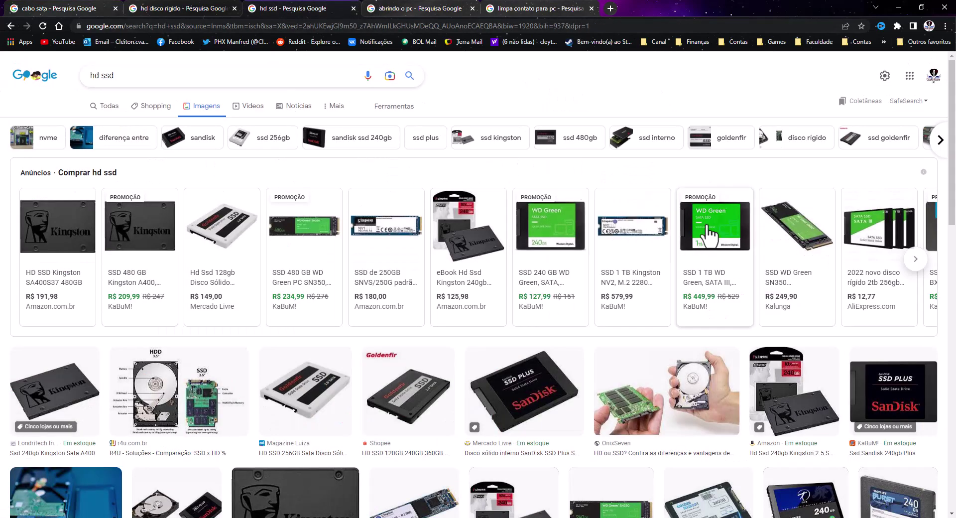
pyautogui.click(396, 9)
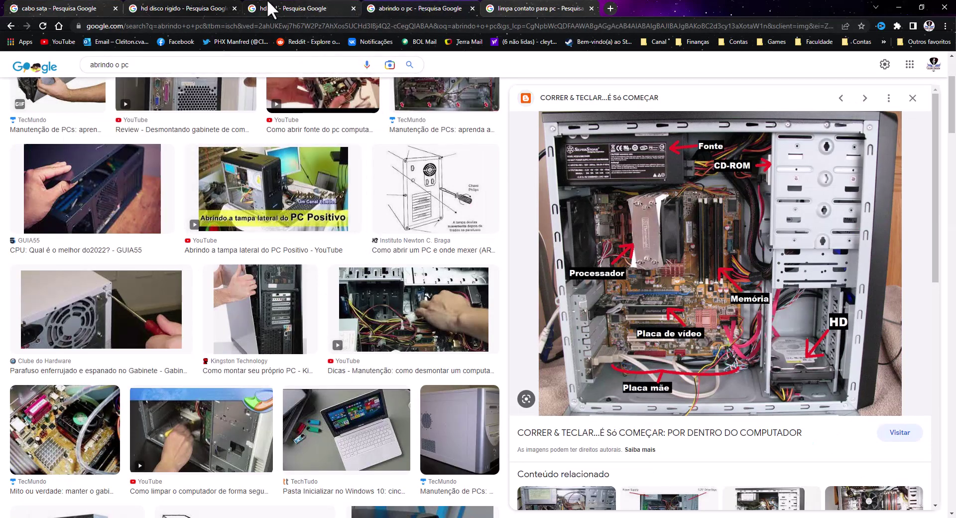
pyautogui.click(190, 7)
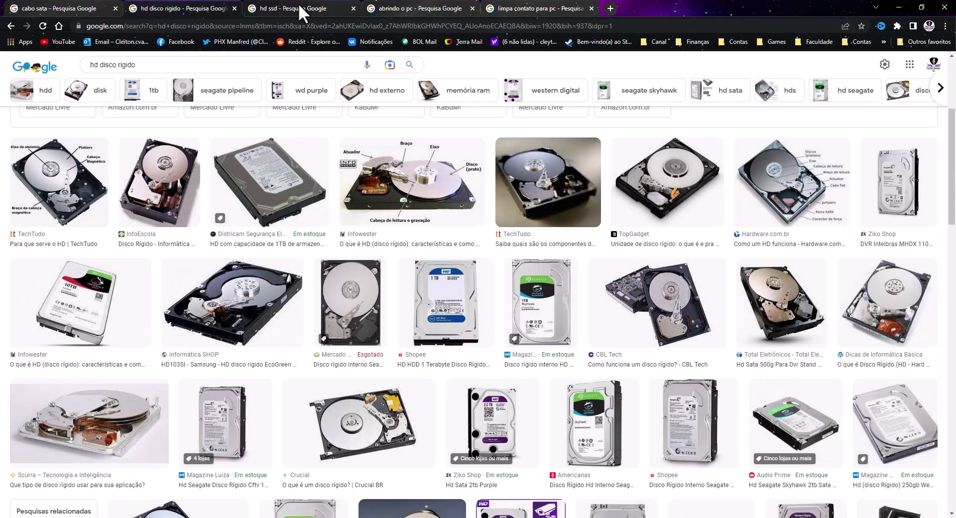
pyautogui.moveTo(298, 3)
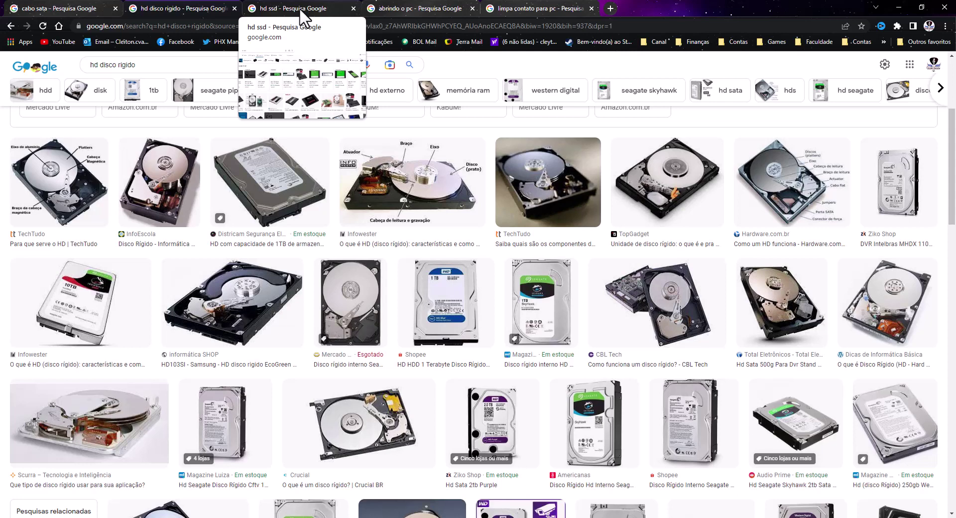
pyautogui.click(300, 10)
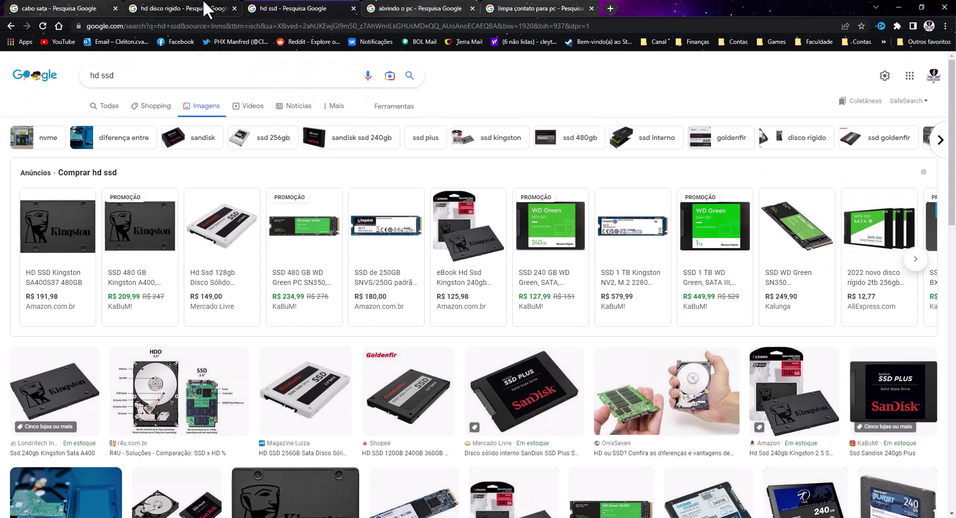
pyautogui.moveTo(205, 9)
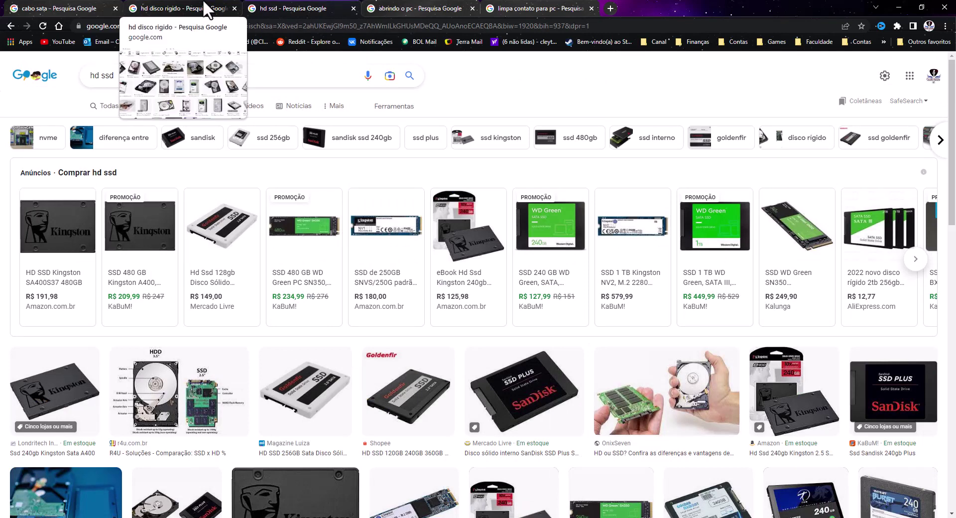